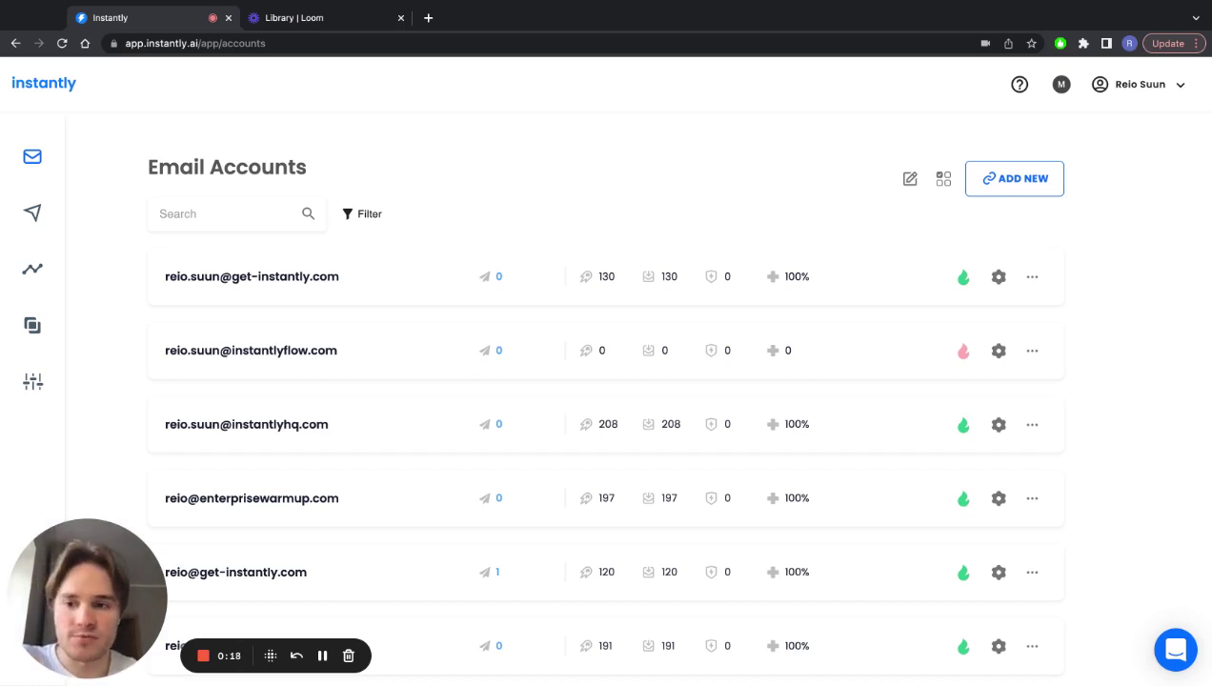
Step: Open the Global Lead Gen CEOs campaign and display its Leads tab
left_click(32, 213)
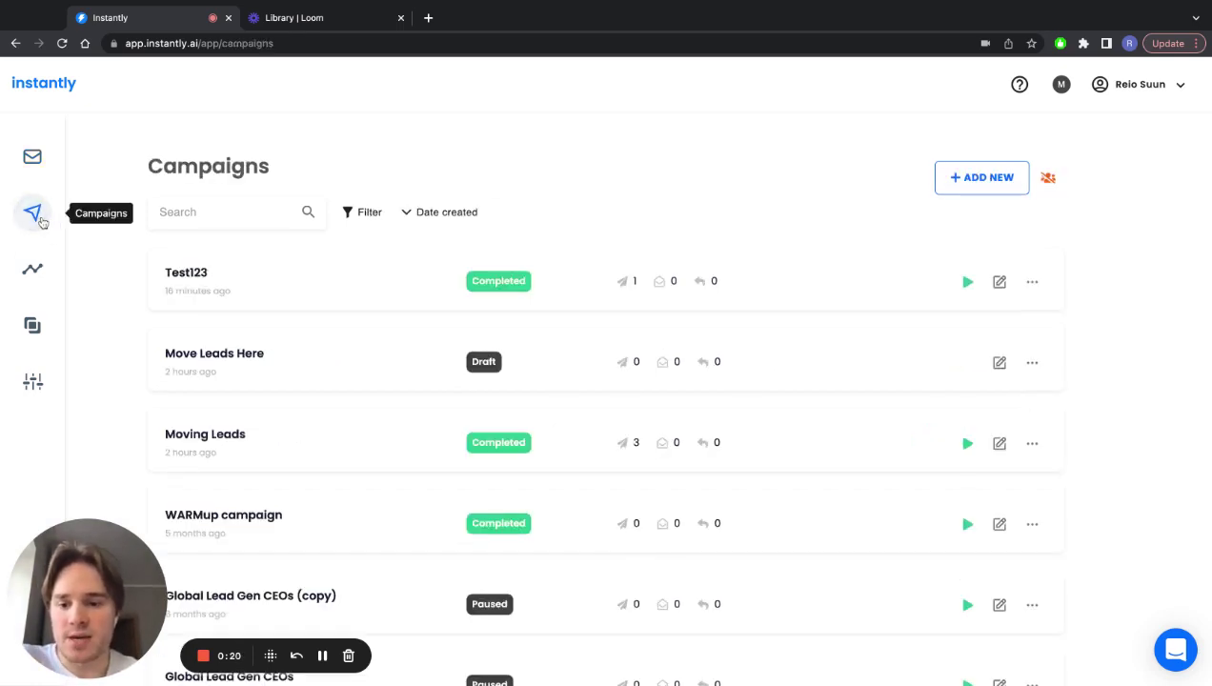
scroll(304, 423, "down", 1)
scroll(304, 424, "down", 1)
left_click(414, 603)
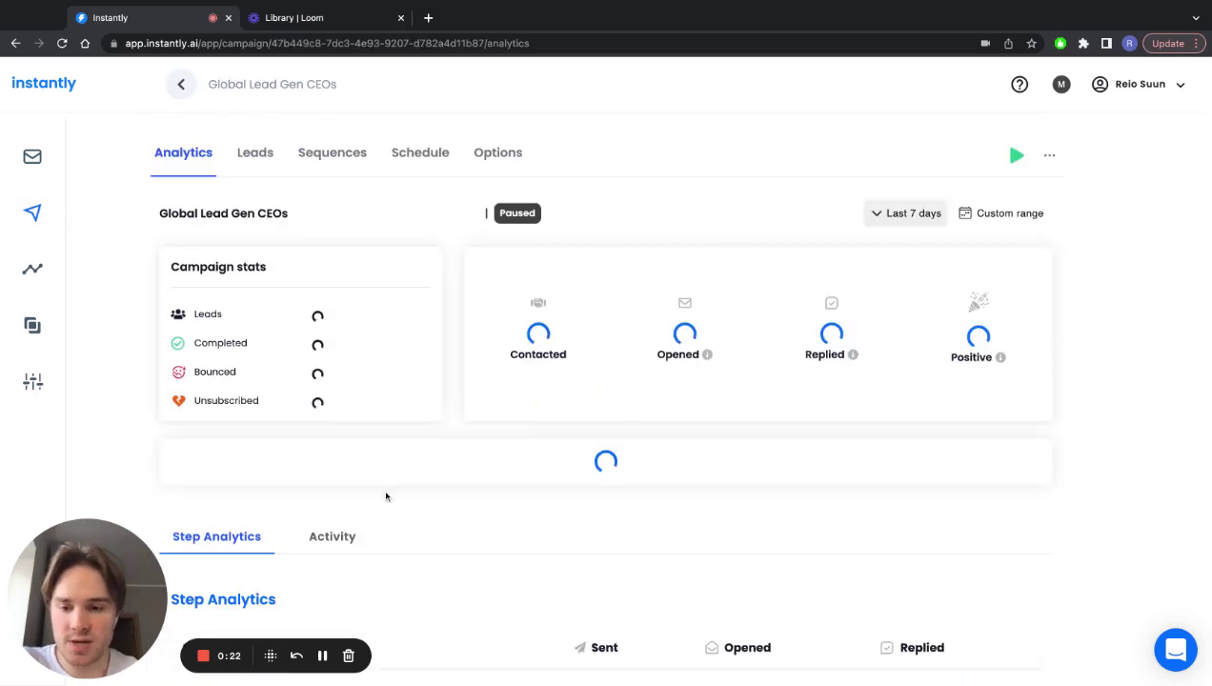
left_click(268, 155)
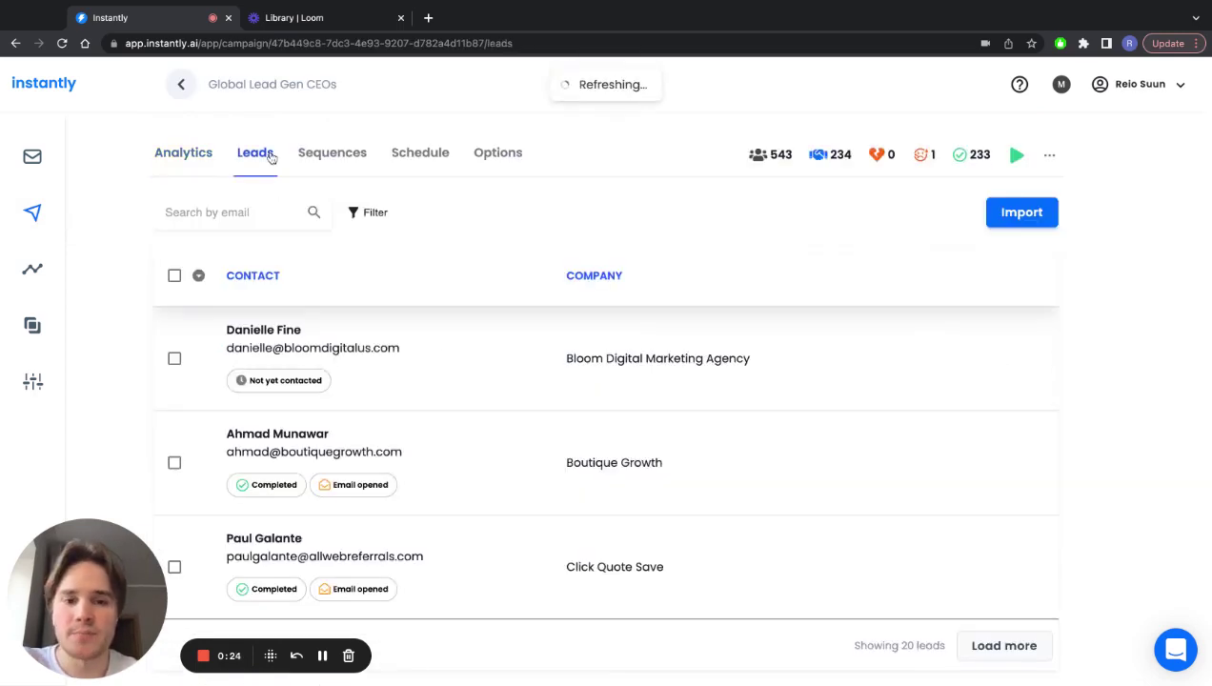
Step: Select one lead, preview the move-to-campaign panel, then close it and deselect the lead
left_click(175, 360)
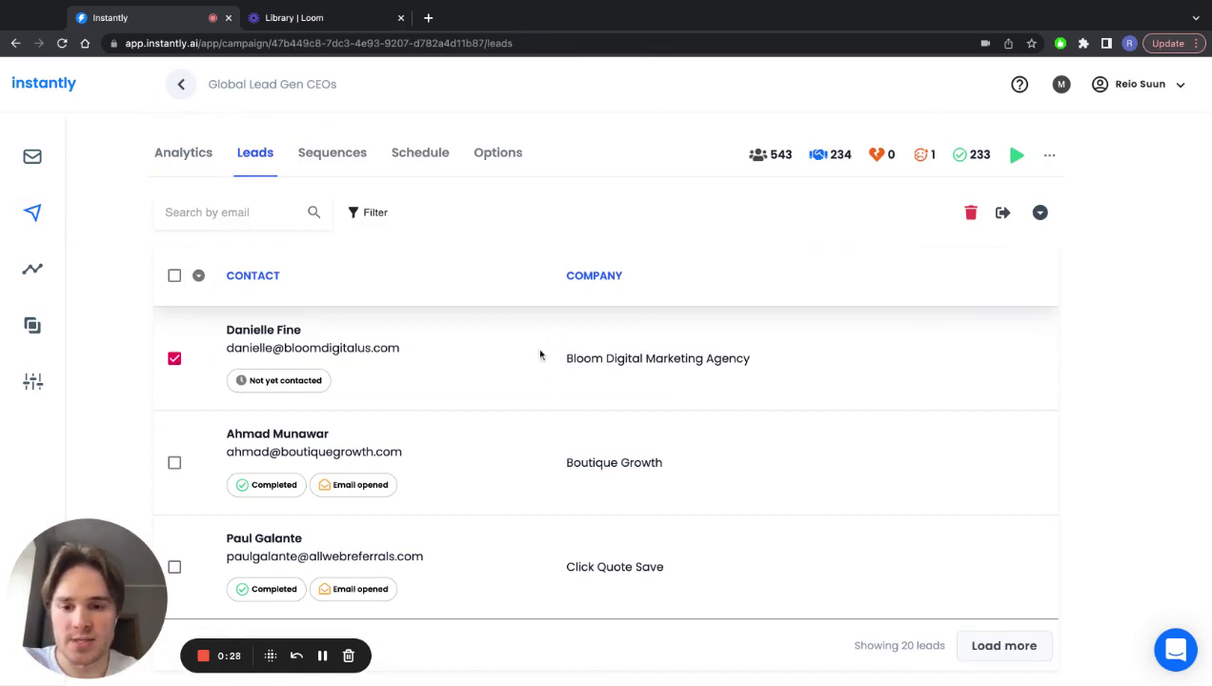
left_click(1003, 213)
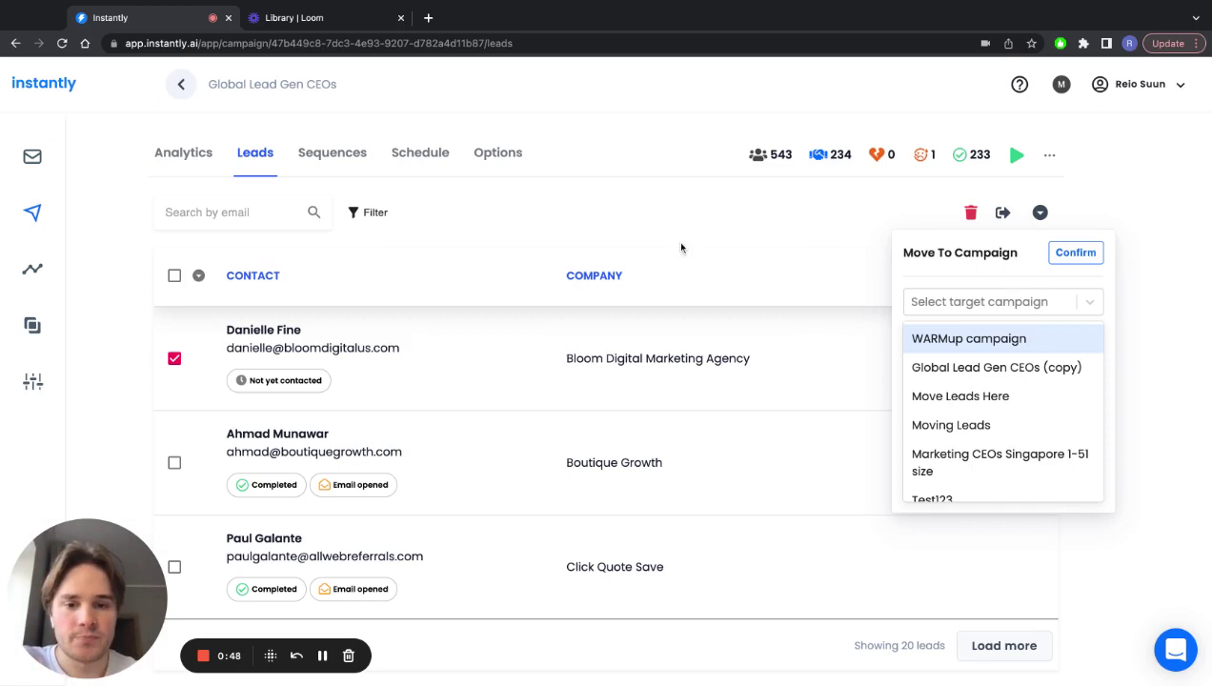
left_click(685, 213)
left_click(177, 359)
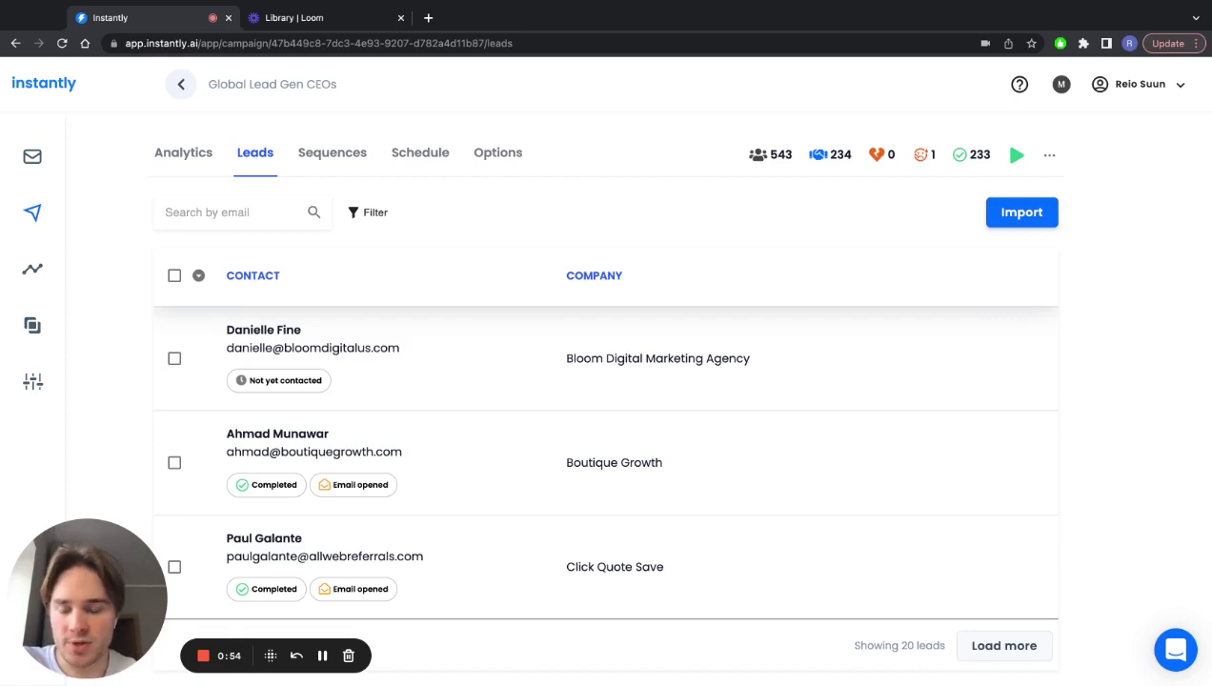
Step: Filter leads to 'Email opened, No reply' and choose 'Select all in campaign (with filter)'
left_click(373, 216)
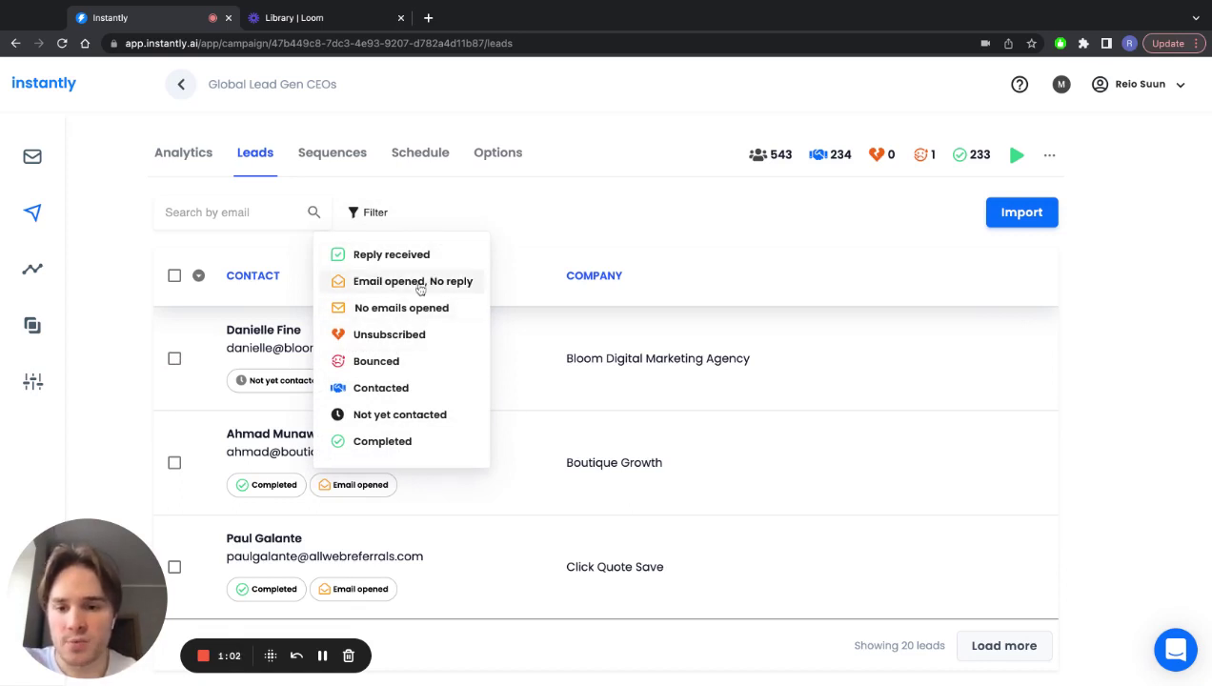
left_click(419, 282)
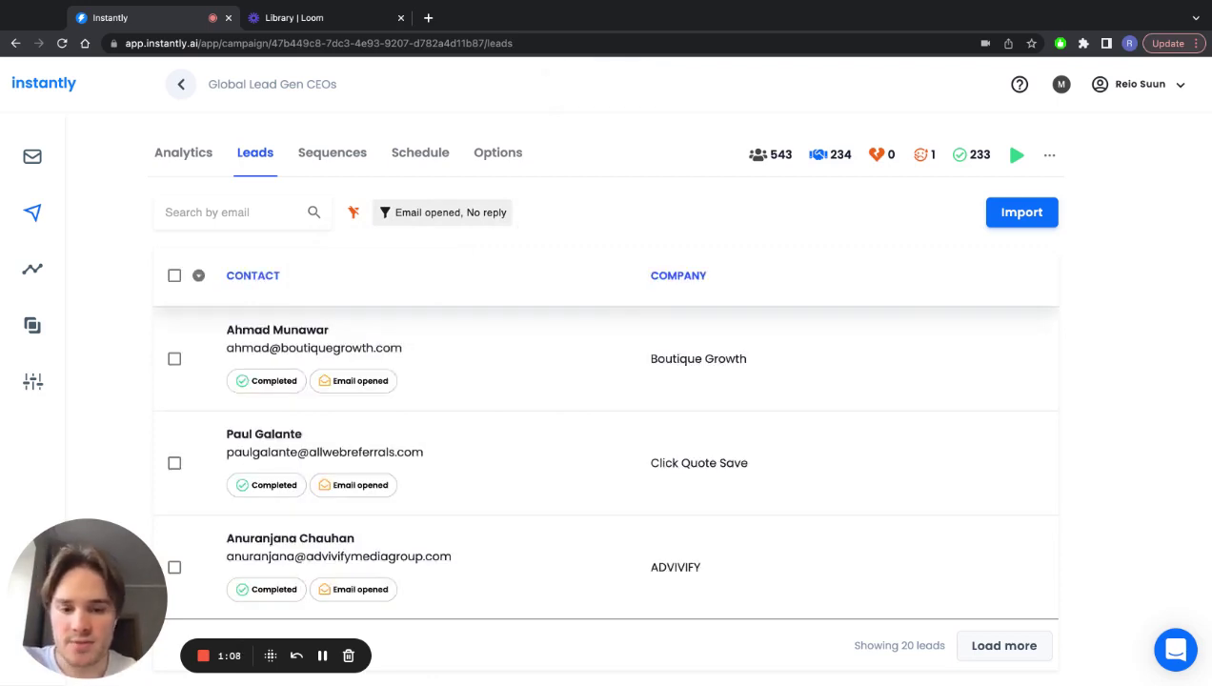
left_click(199, 276)
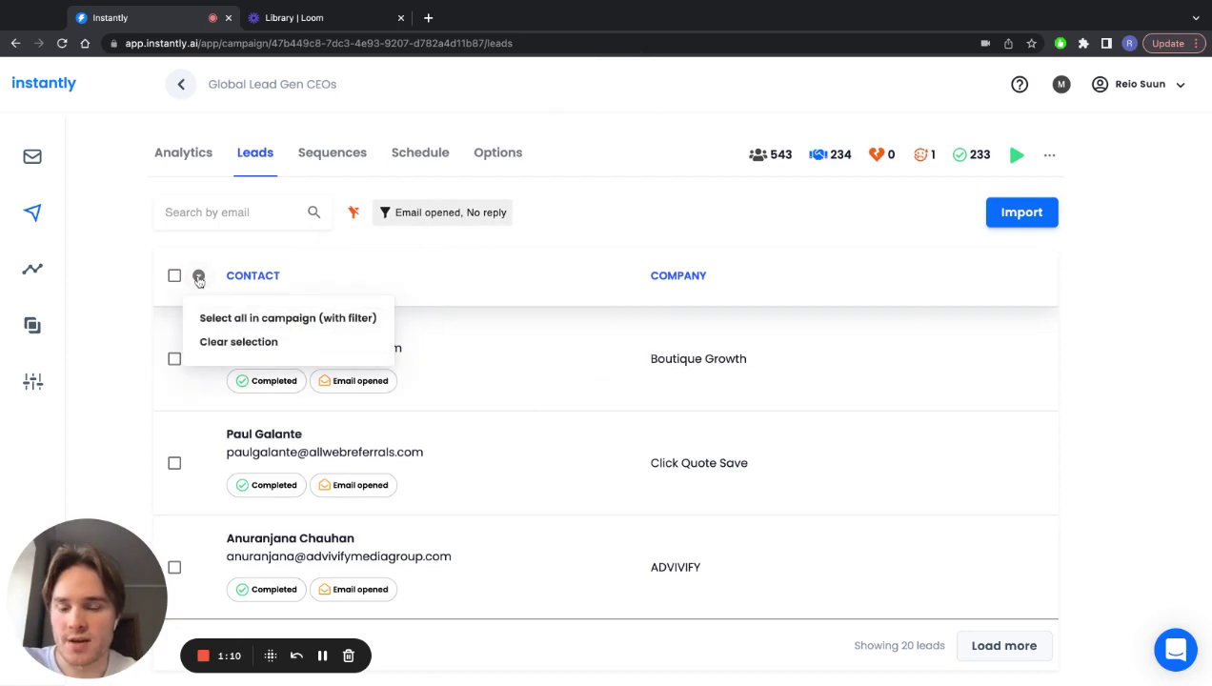
left_click(248, 317)
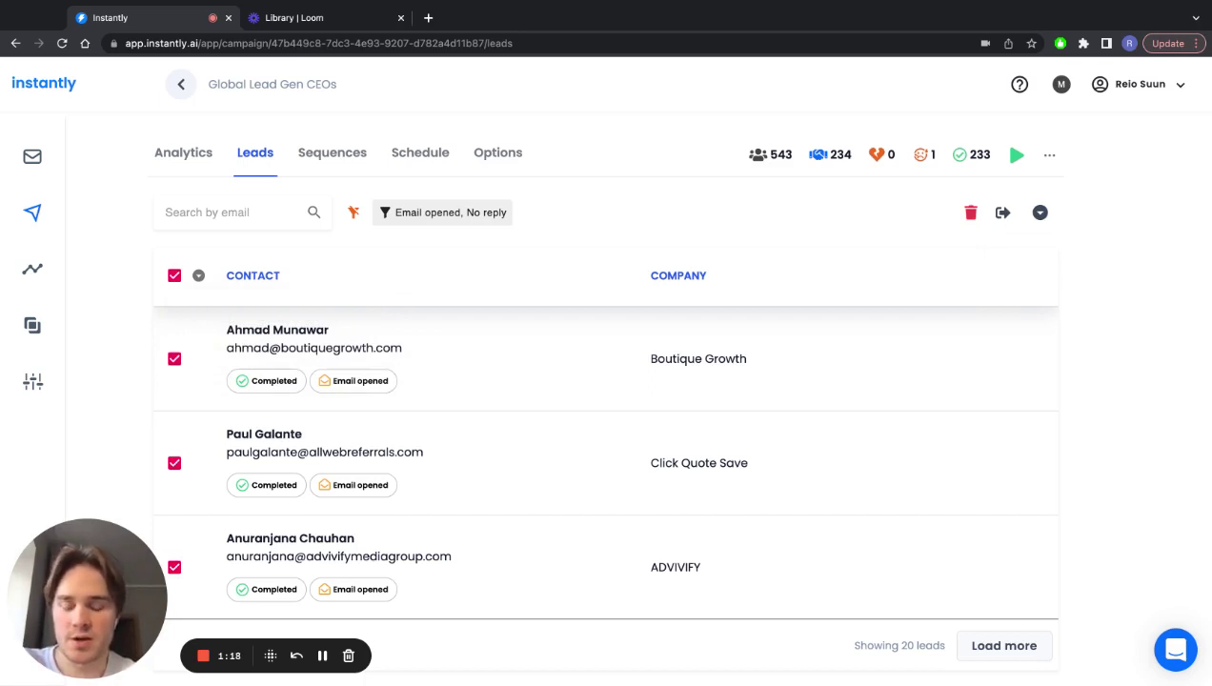
Step: Move the selected leads to the Move Leads Here campaign and confirm
left_click(1003, 213)
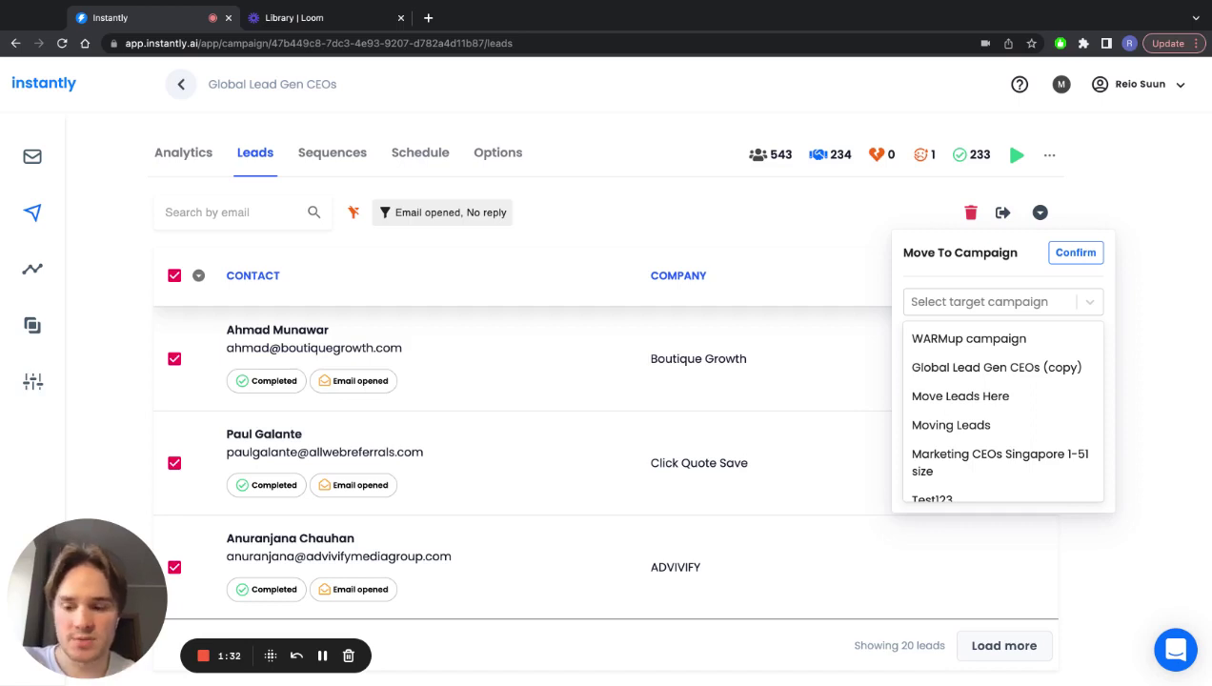
left_click(978, 397)
left_click(1074, 255)
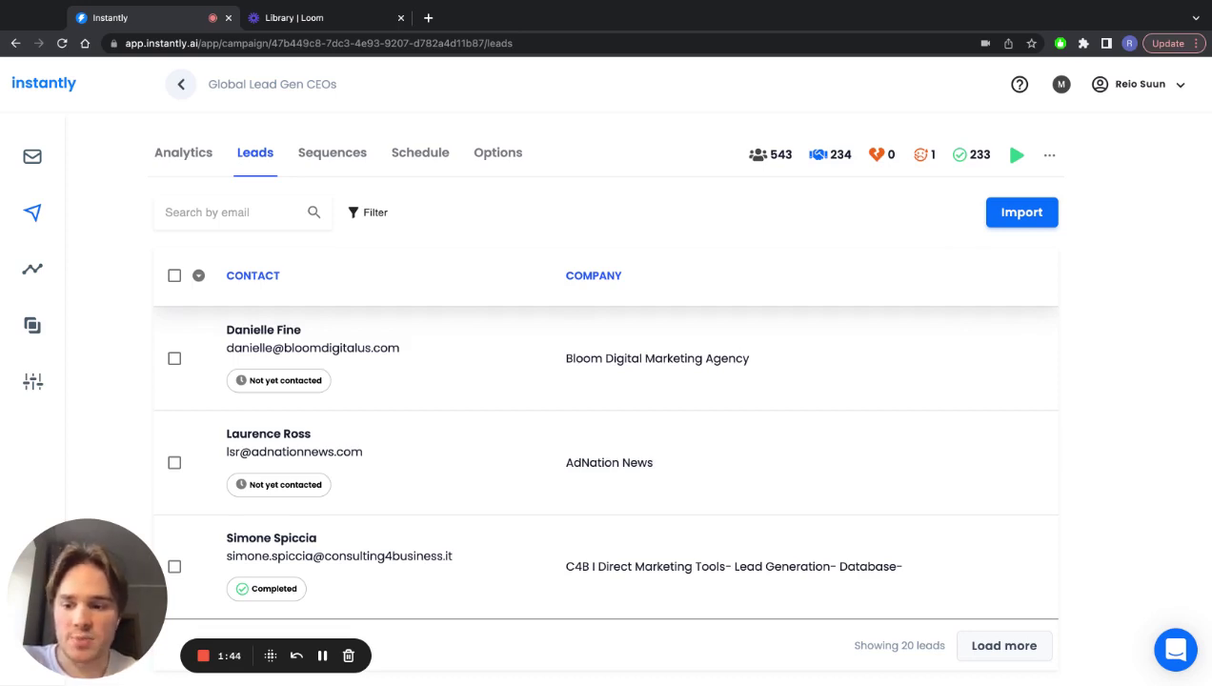
Step: Open the Move Leads Here campaign's leads and scroll through its 415 not-yet-contacted leads
left_click(33, 213)
left_click(346, 366)
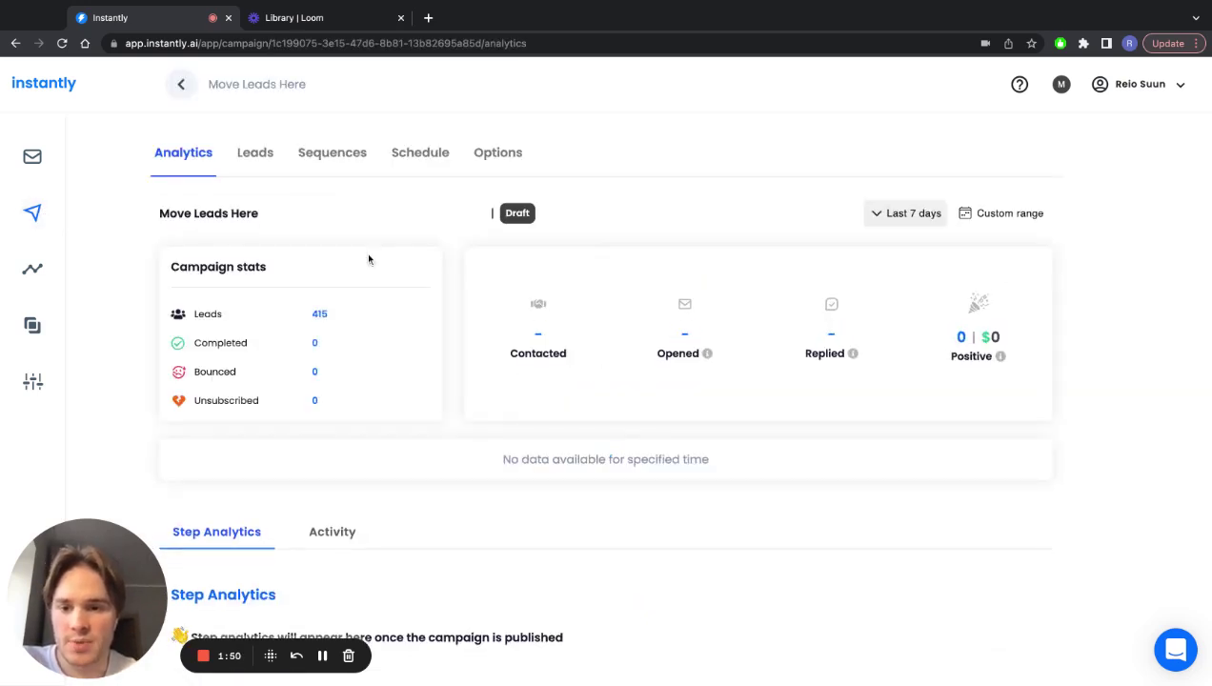
left_click(338, 166)
left_click(259, 155)
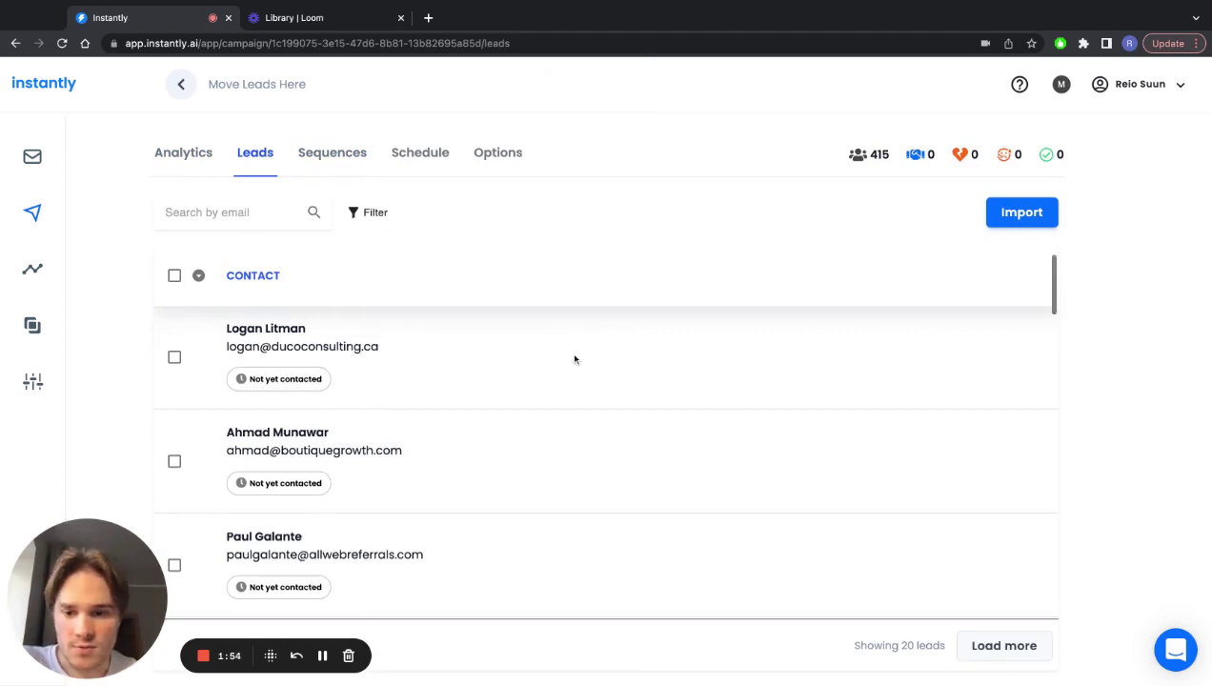
scroll(575, 359, "down", 10)
scroll(570, 357, "down", 5)
scroll(570, 358, "down", 5)
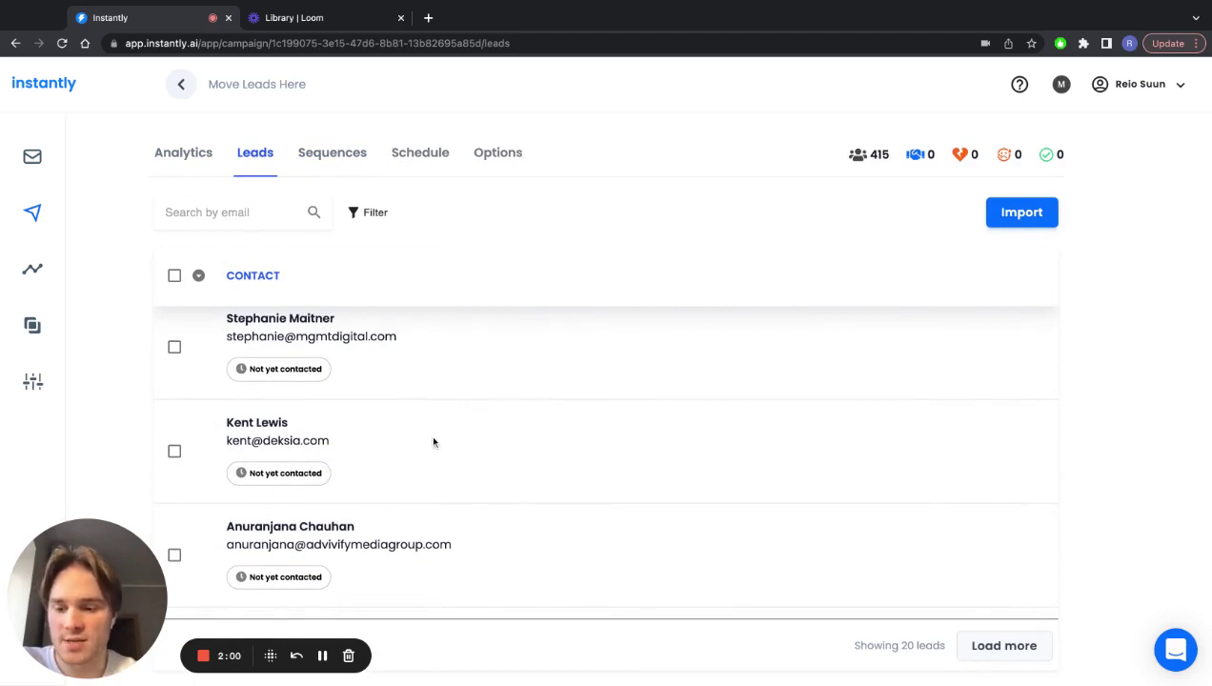
scroll(434, 441, "up", 15)
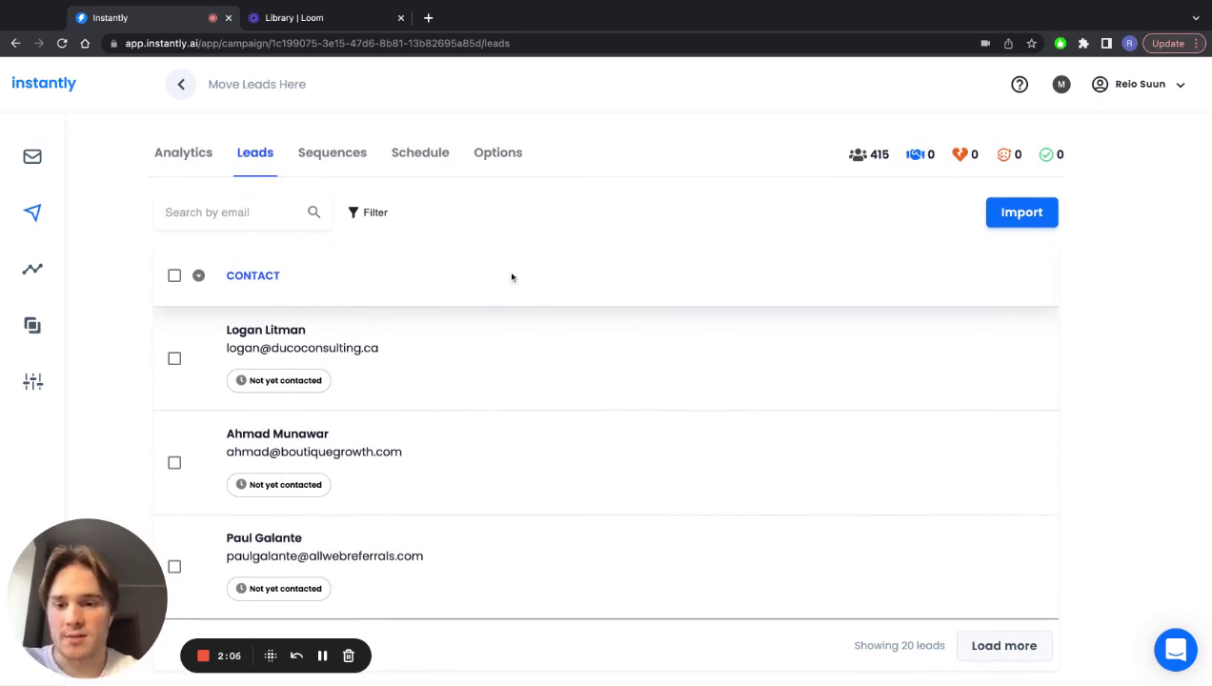
left_click(372, 213)
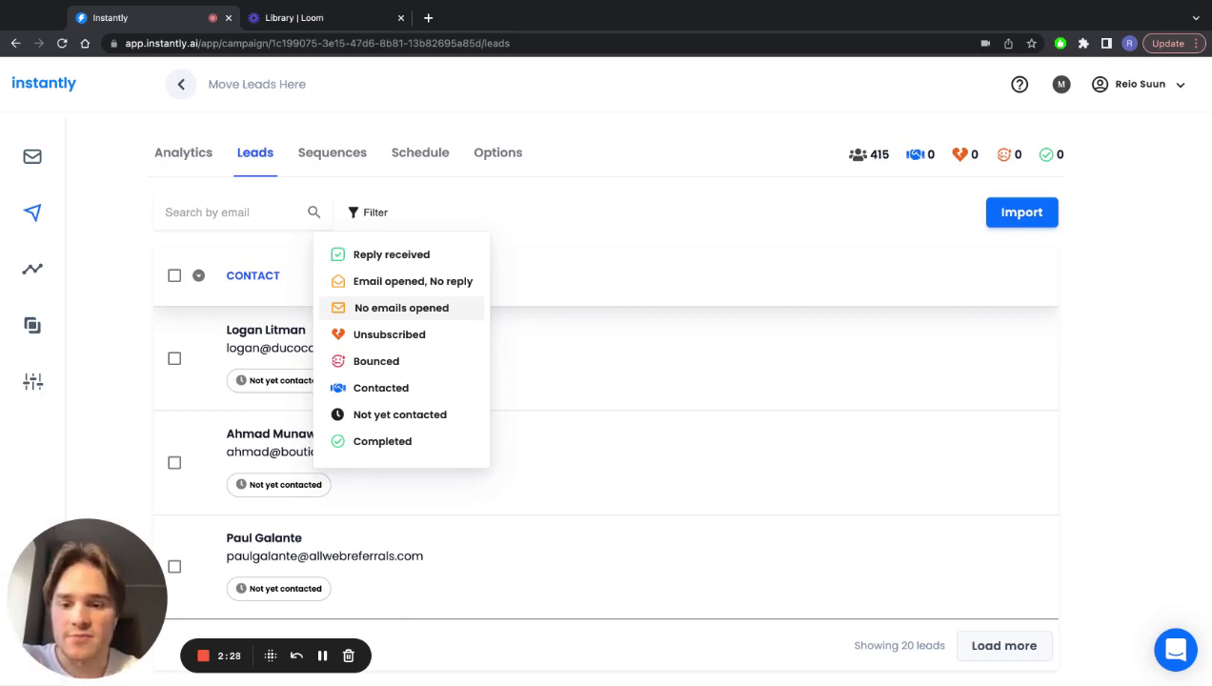
left_click(576, 232)
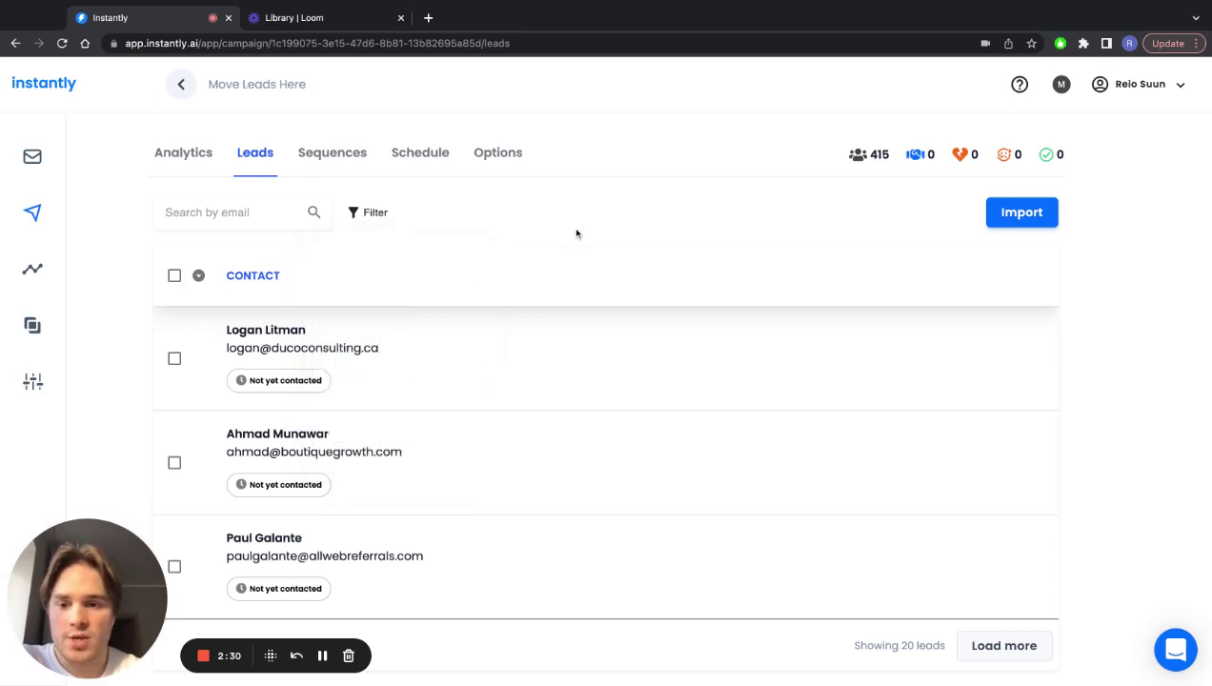
Step: Open the first Re: Quick question thread in Unibox and briefly toggle its move-lead popup
left_click(35, 329)
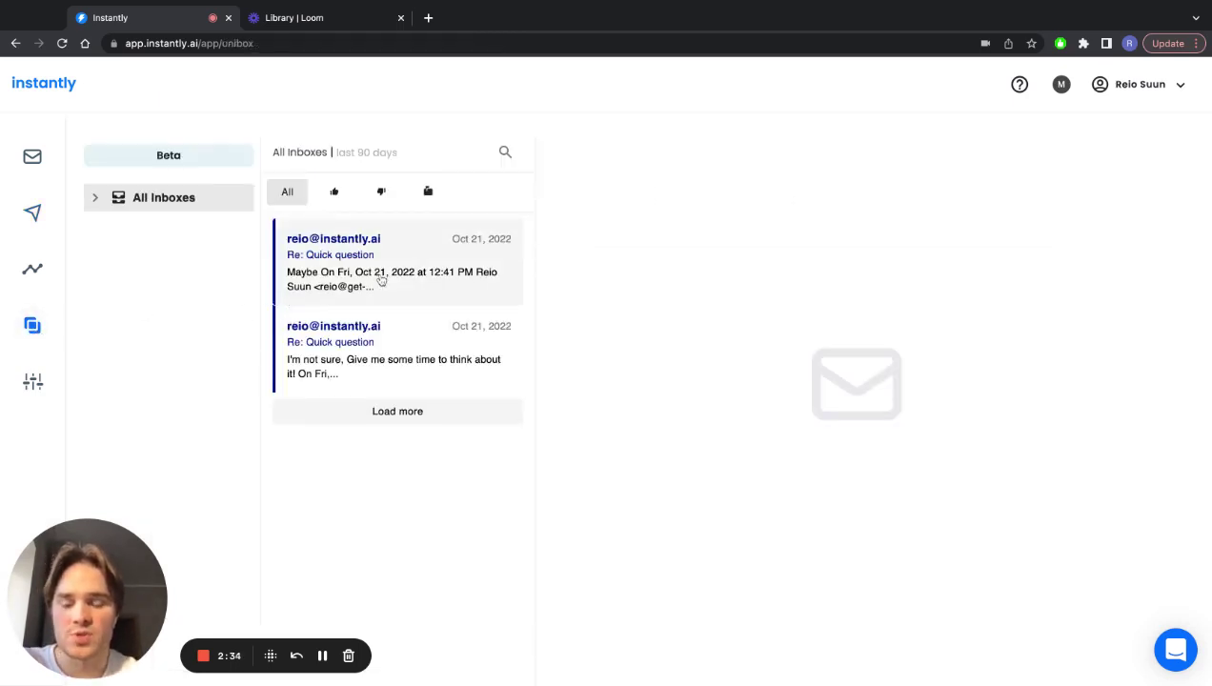
left_click(382, 279)
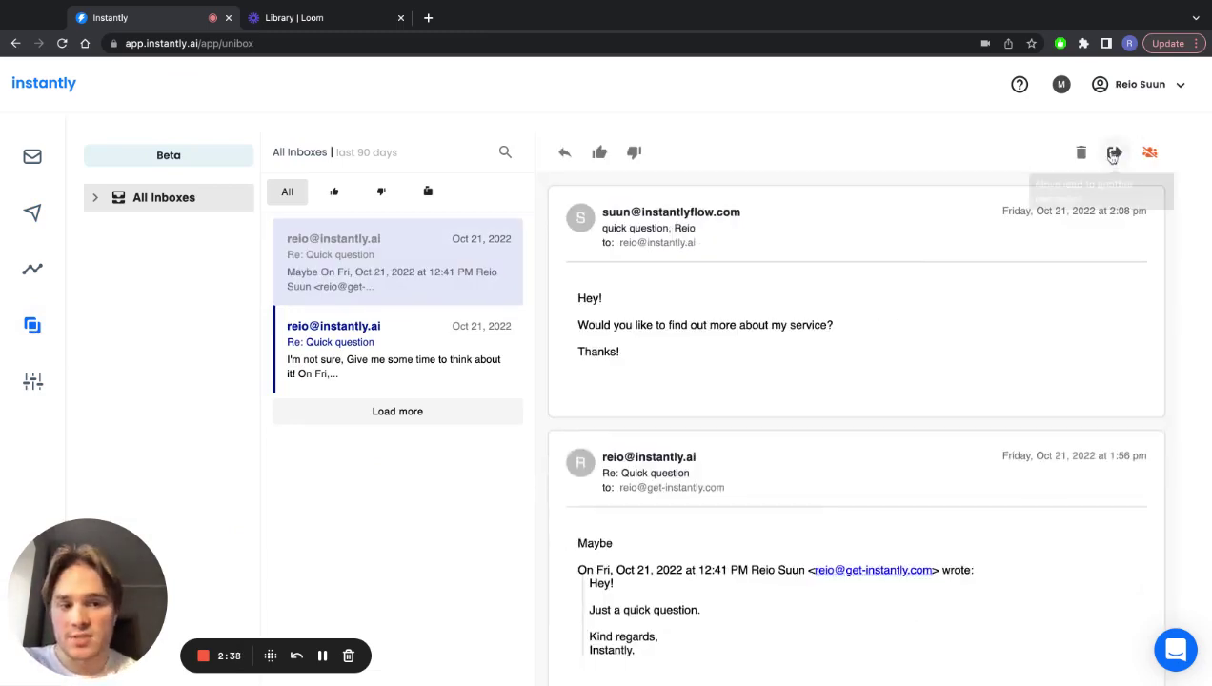
left_click(1114, 152)
left_click(1114, 153)
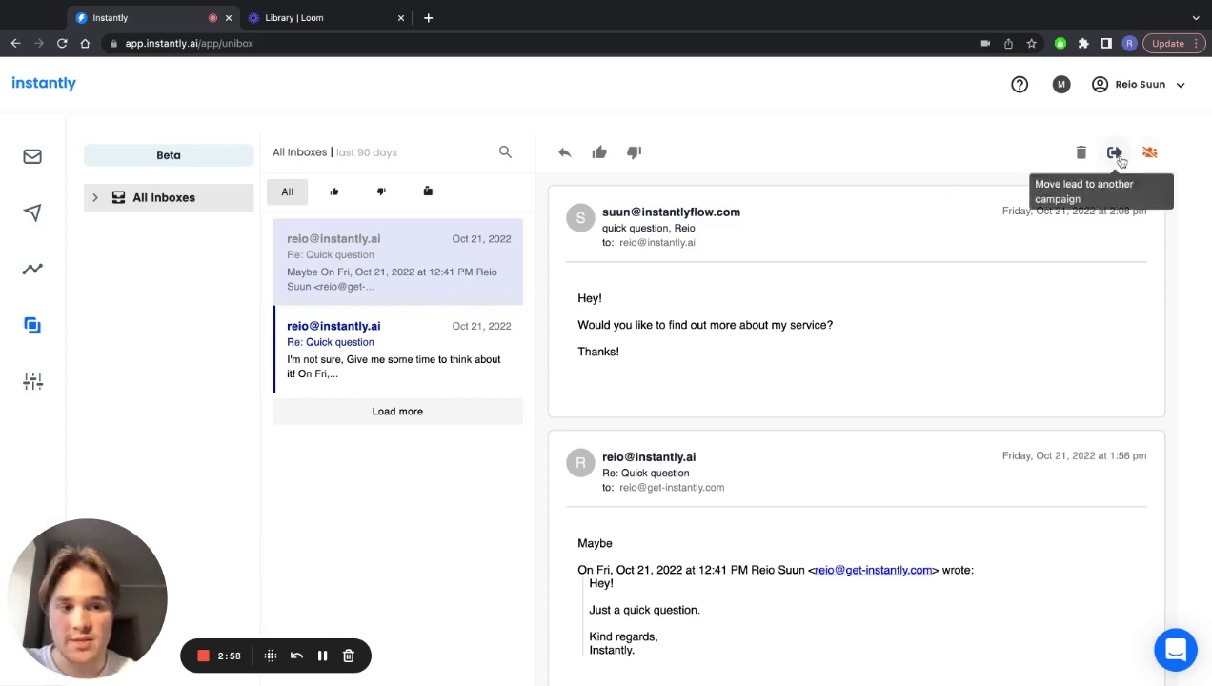
Step: Preview the Move To Campaign panel, close it, and go back to the Campaigns list
left_click(1115, 155)
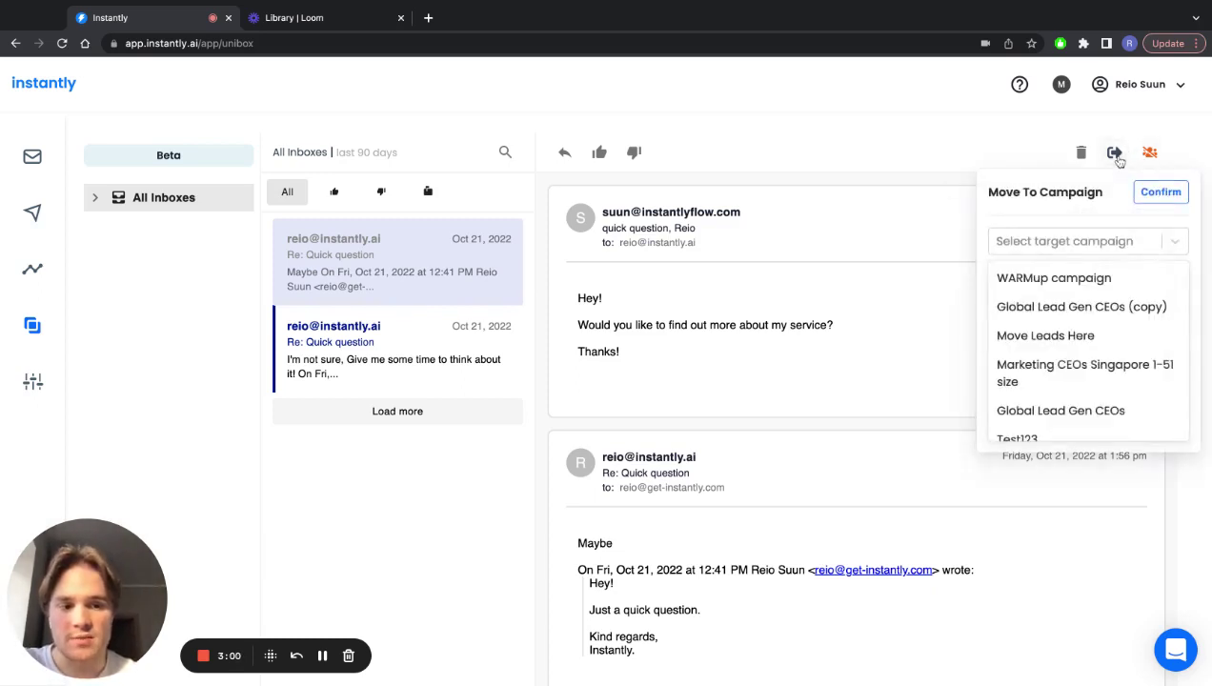
scroll(1048, 343, "down", 2)
scroll(1048, 343, "up", 2)
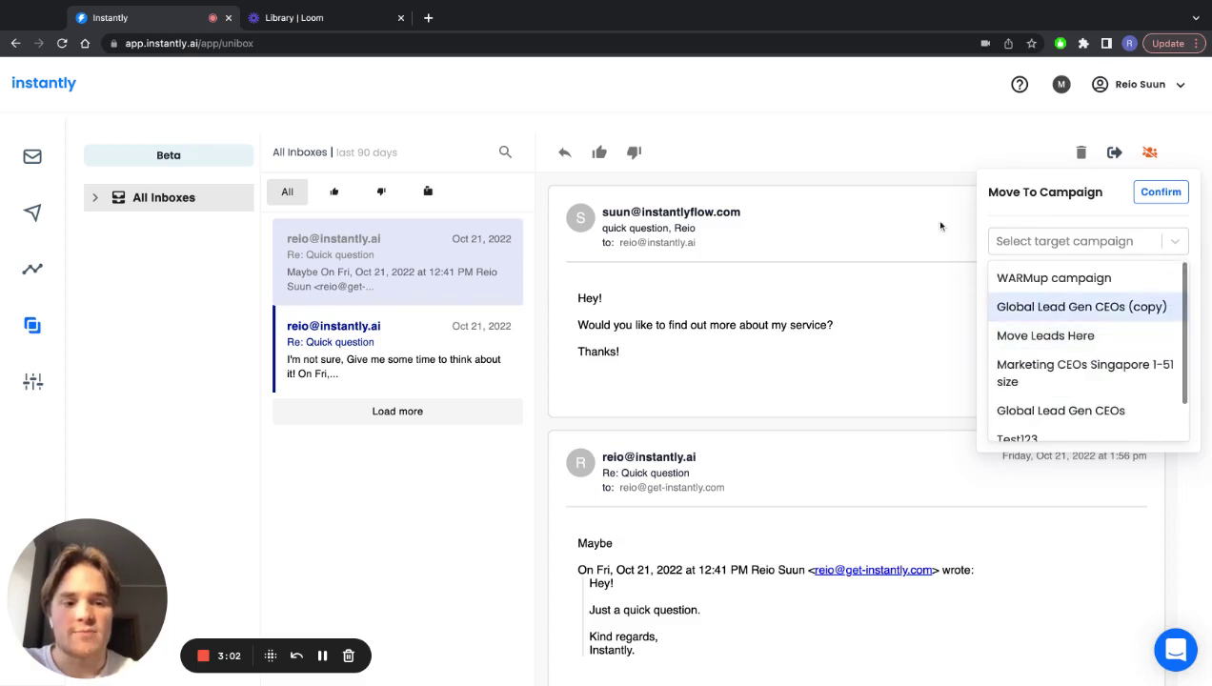
left_click(926, 188)
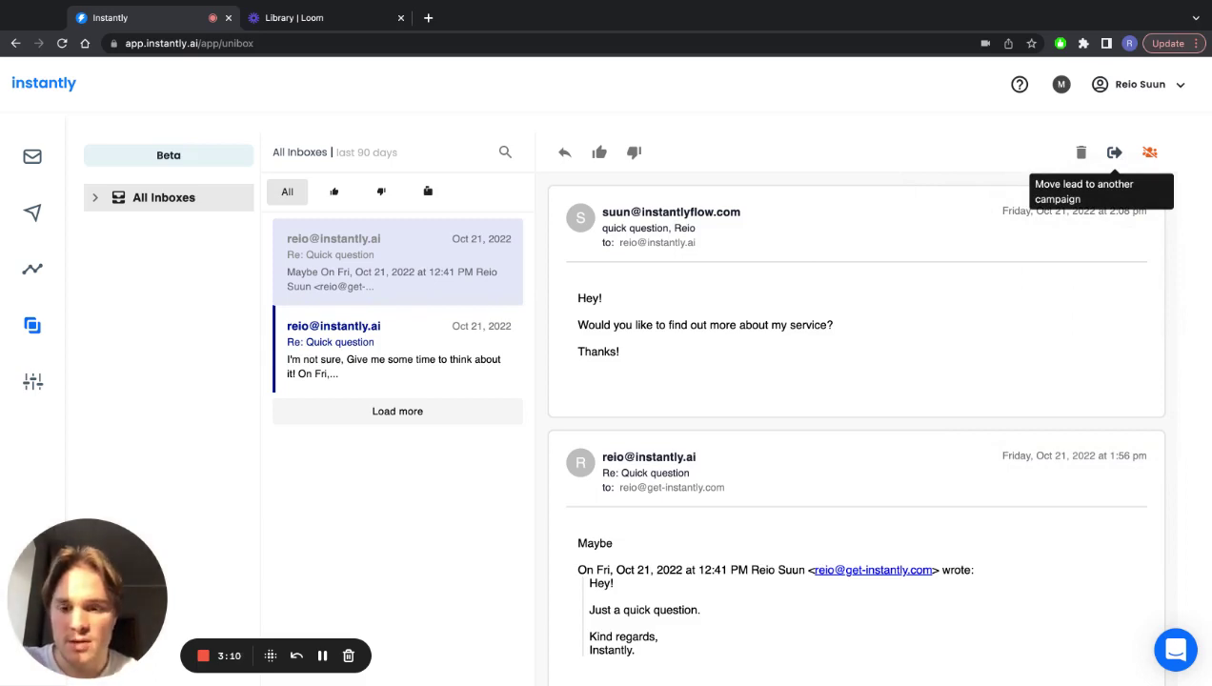
left_click(32, 214)
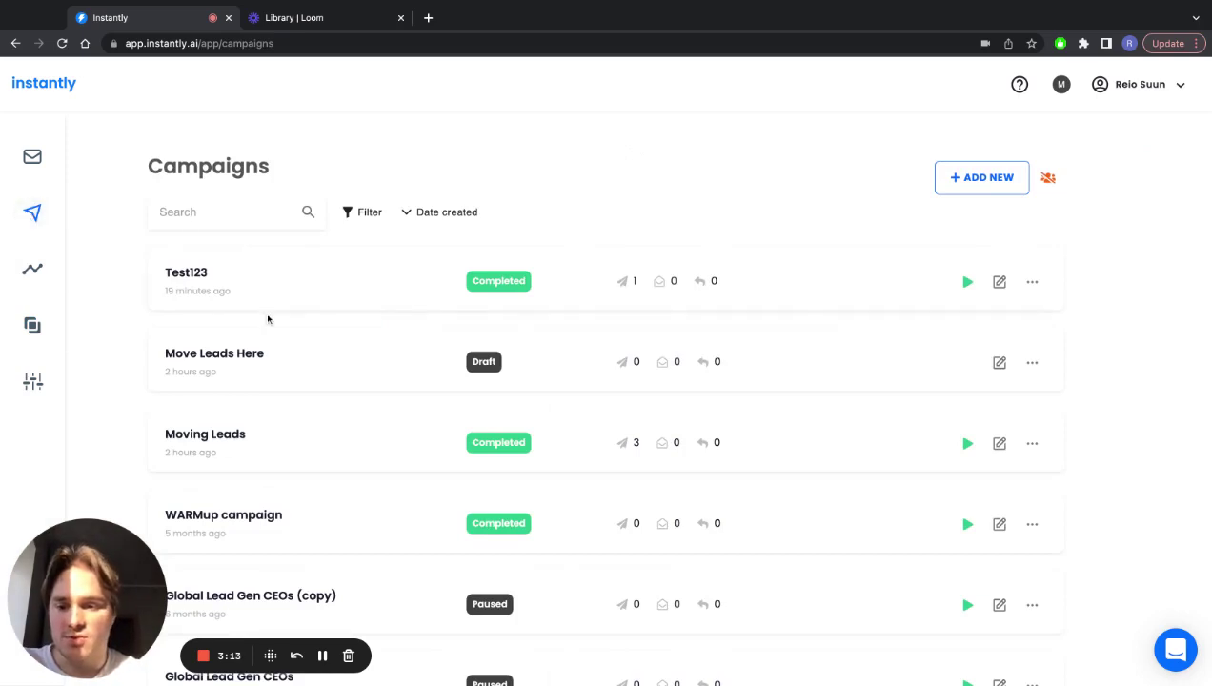